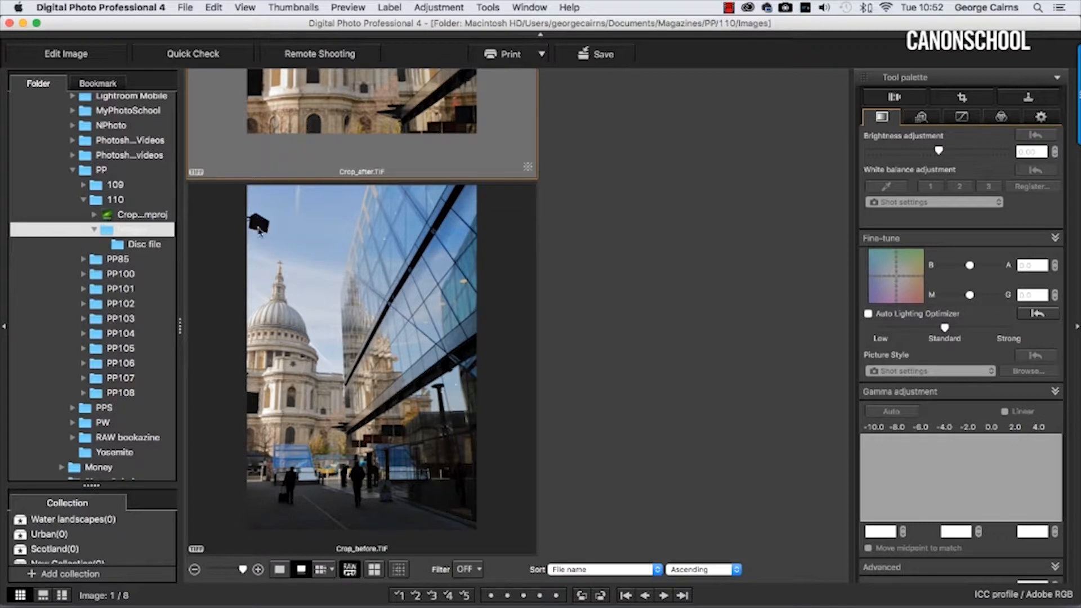
# Compare the Crop_after.TIF and Crop_before.TIF thumbnails in the Images folder.
pyautogui.scroll(10, 272, 229)
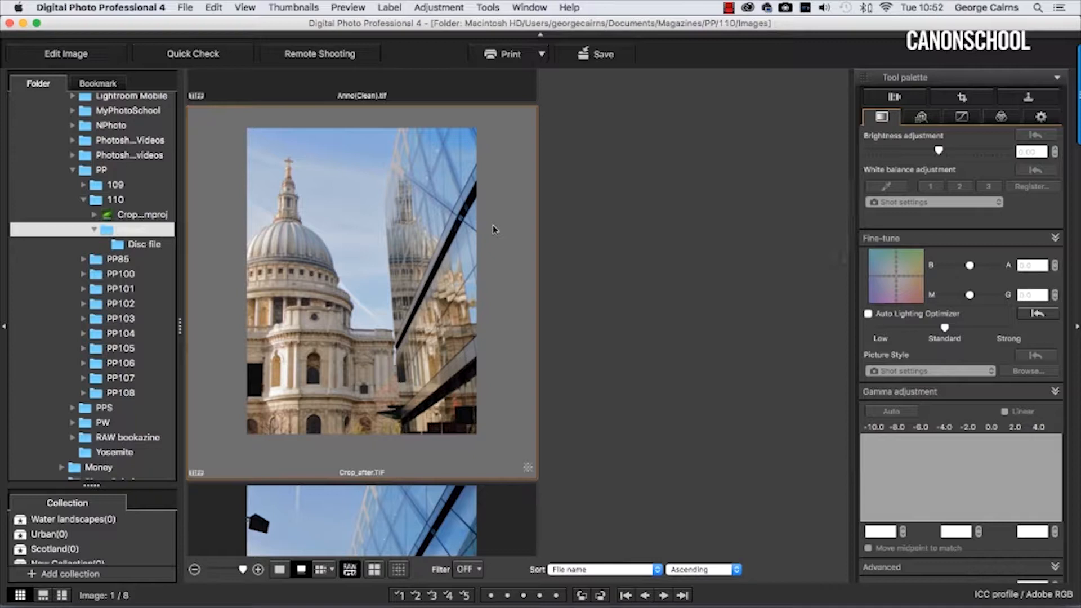
pyautogui.scroll(1, 276, 260)
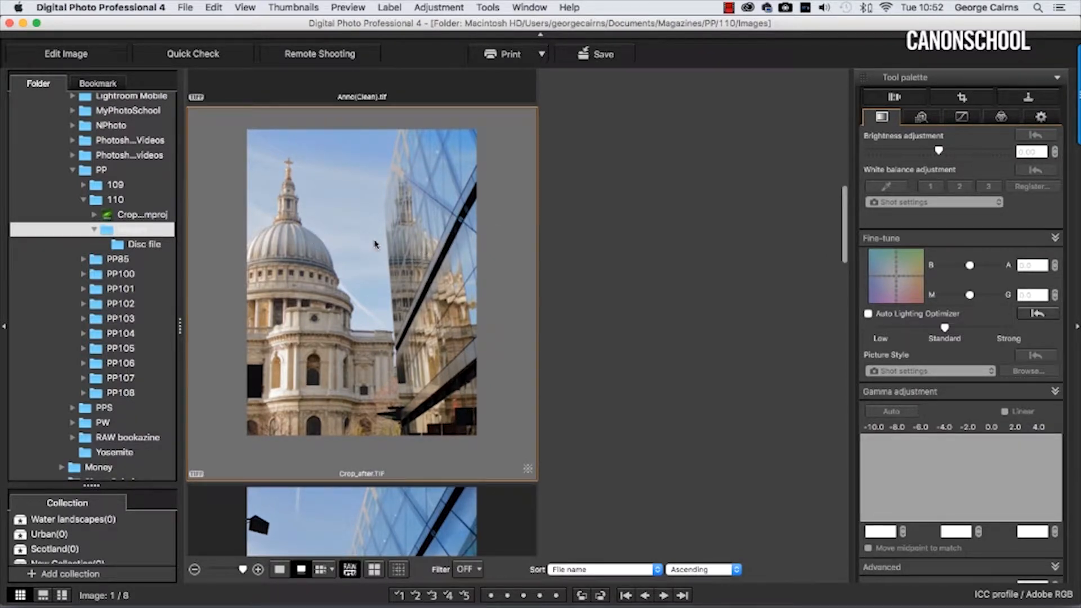
pyautogui.scroll(1, 376, 244)
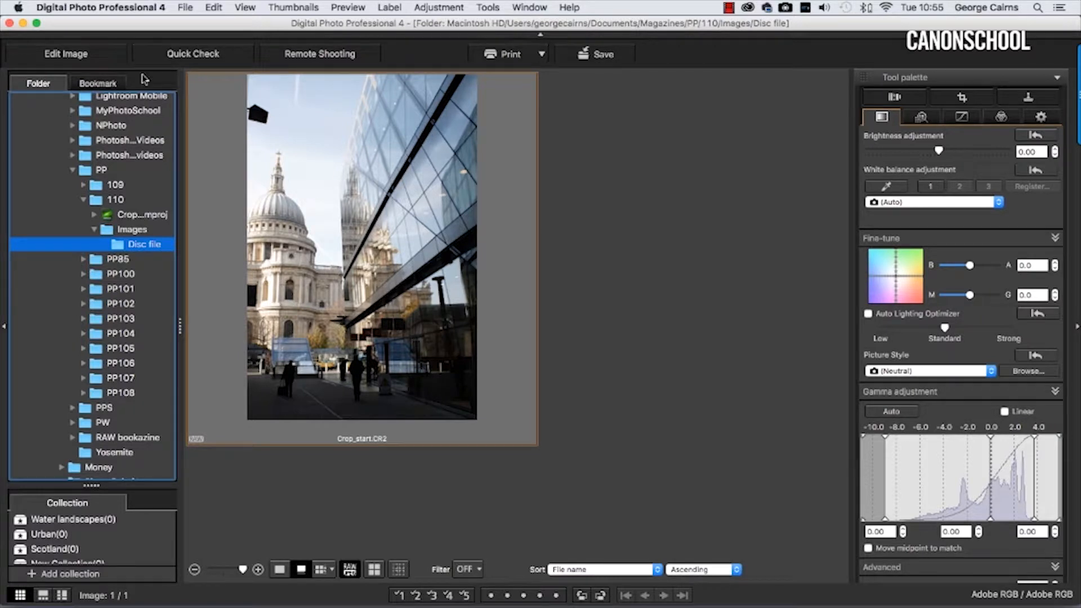
# Open Crop_start.CR2 for editing and turn off the red highlight warning on the photo.
pyautogui.click(103, 54)
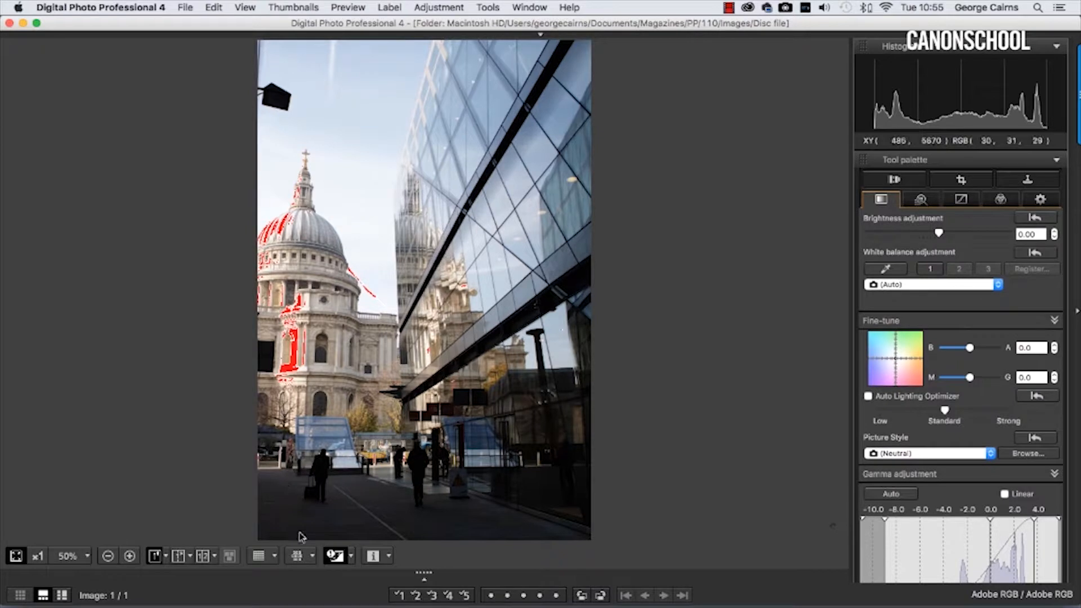
pyautogui.click(335, 557)
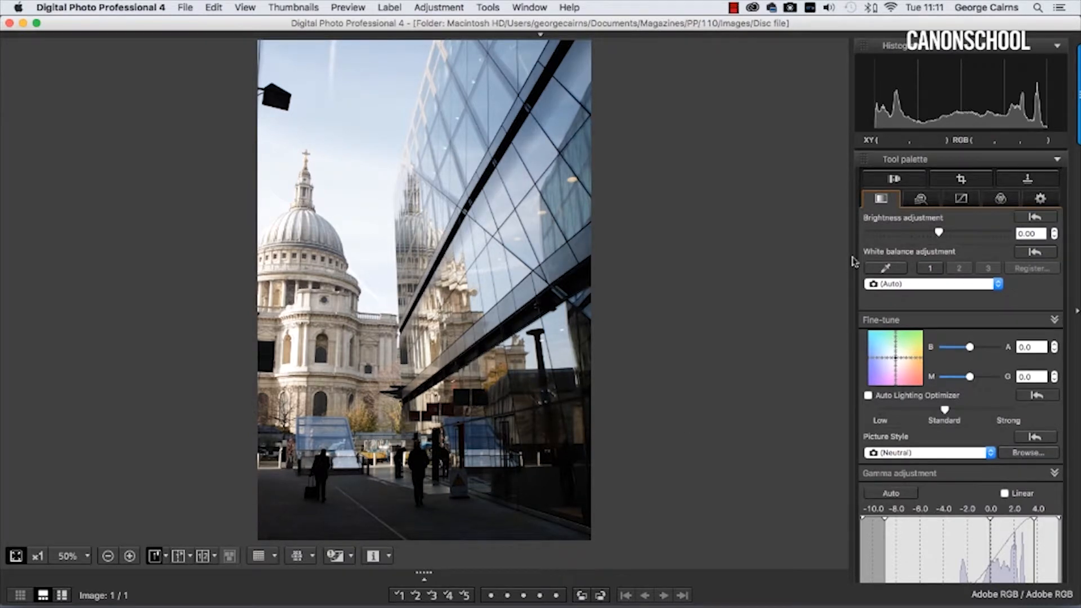
# Enable Distortion correction for the photo in the lens correction settings.
pyautogui.click(892, 181)
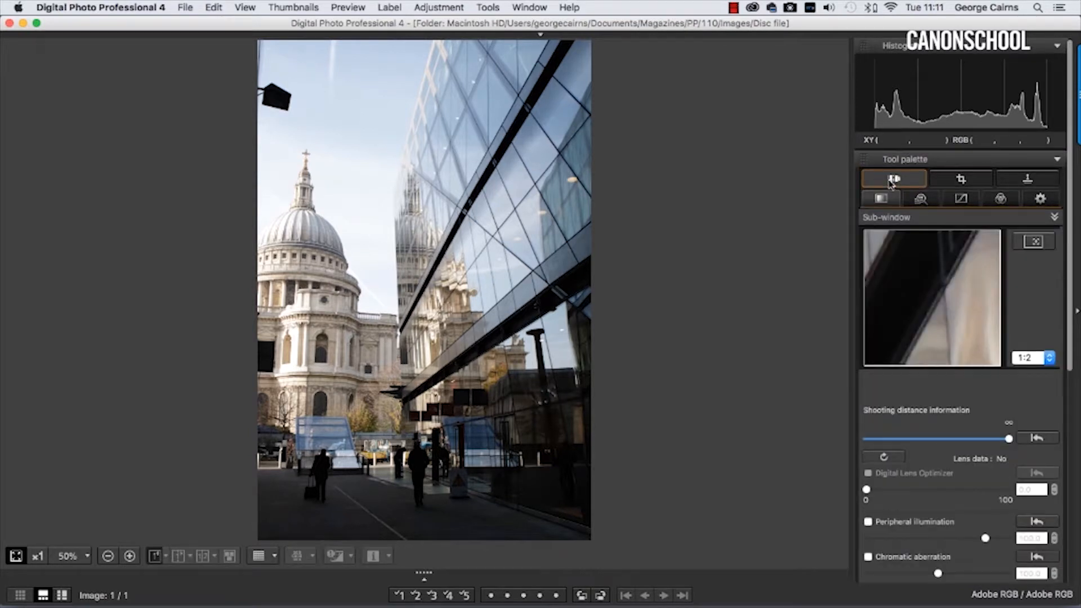
pyautogui.scroll(-5, 891, 405)
pyautogui.scroll(-4, 889, 405)
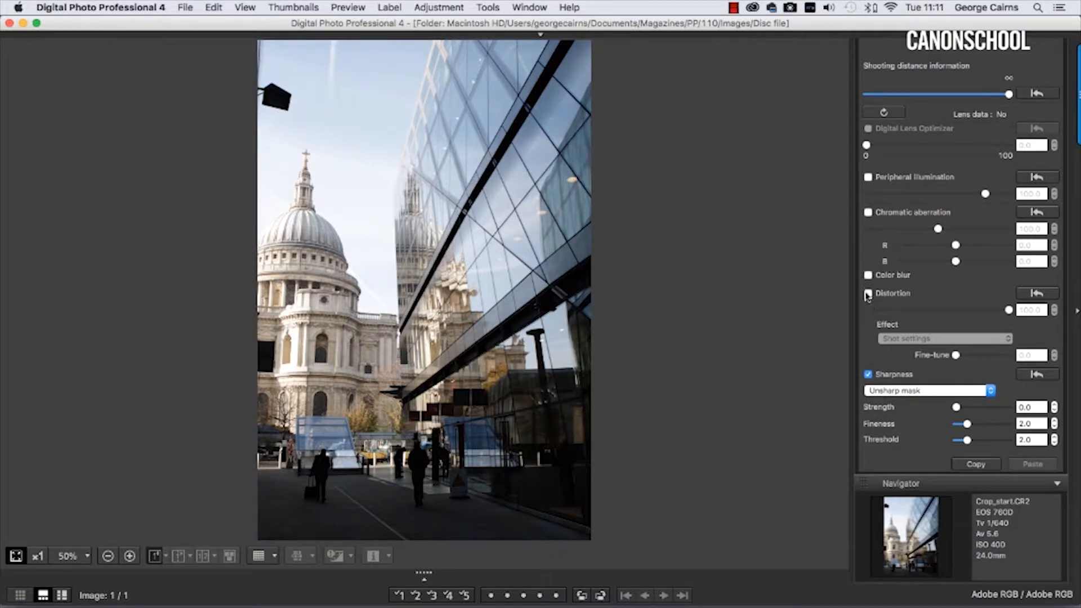
pyautogui.click(868, 293)
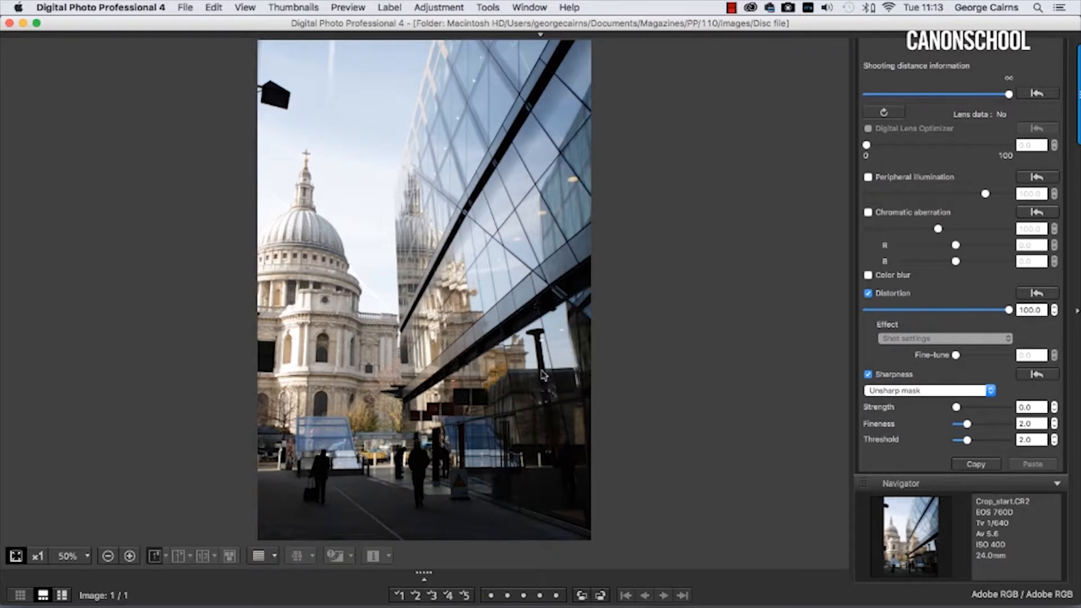
# Start cropping with the Free aspect ratio and draw a crop about 3105 by 2966 over the dome and glass building.
pyautogui.scroll(10, 980, 293)
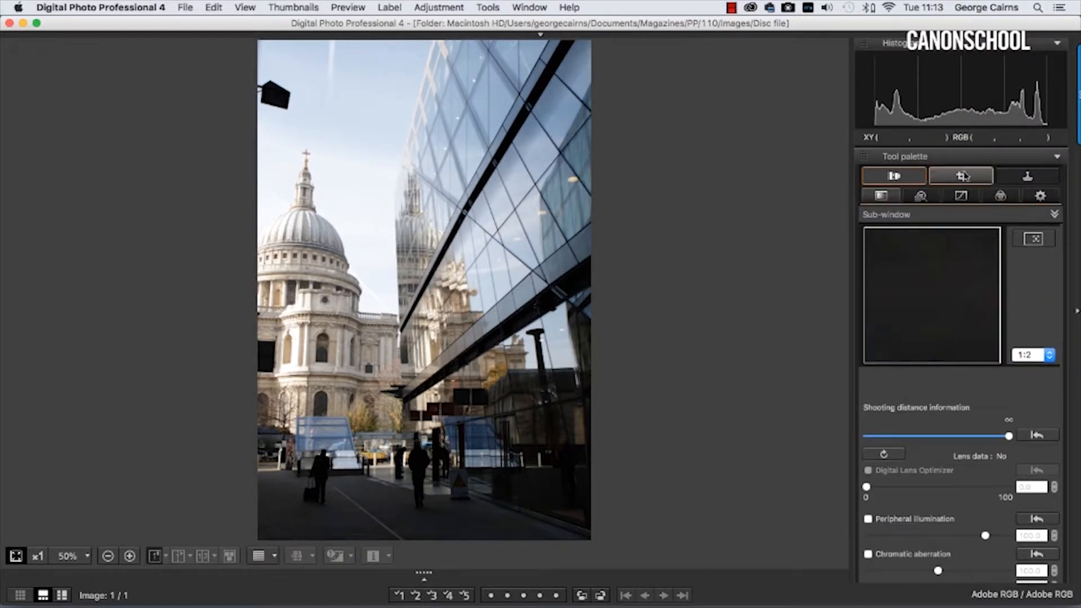
pyautogui.click(963, 177)
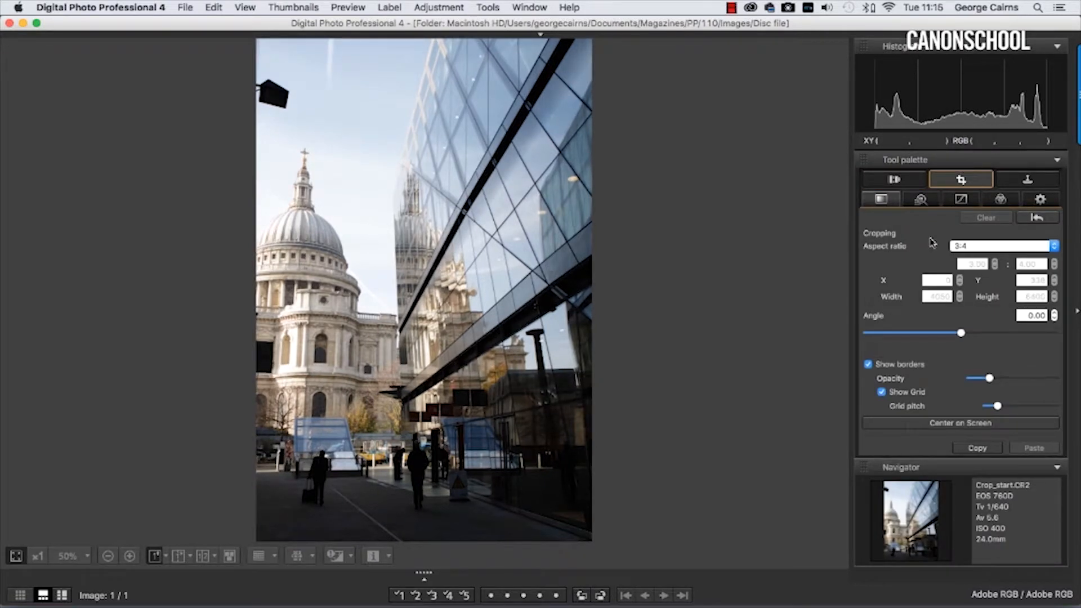
pyautogui.click(983, 247)
pyautogui.click(972, 194)
pyautogui.moveTo(301, 106); pyautogui.dragTo(558, 348)
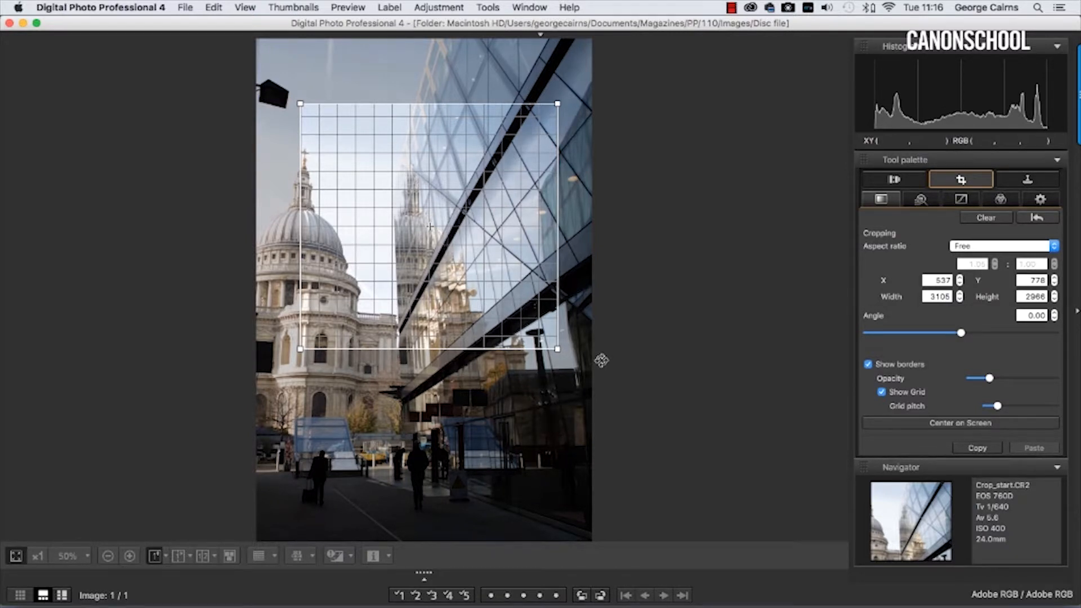
# Set the crop's aspect ratio to 3:4 and shrink the crop to about 2806 by 3741.
pyautogui.click(977, 247)
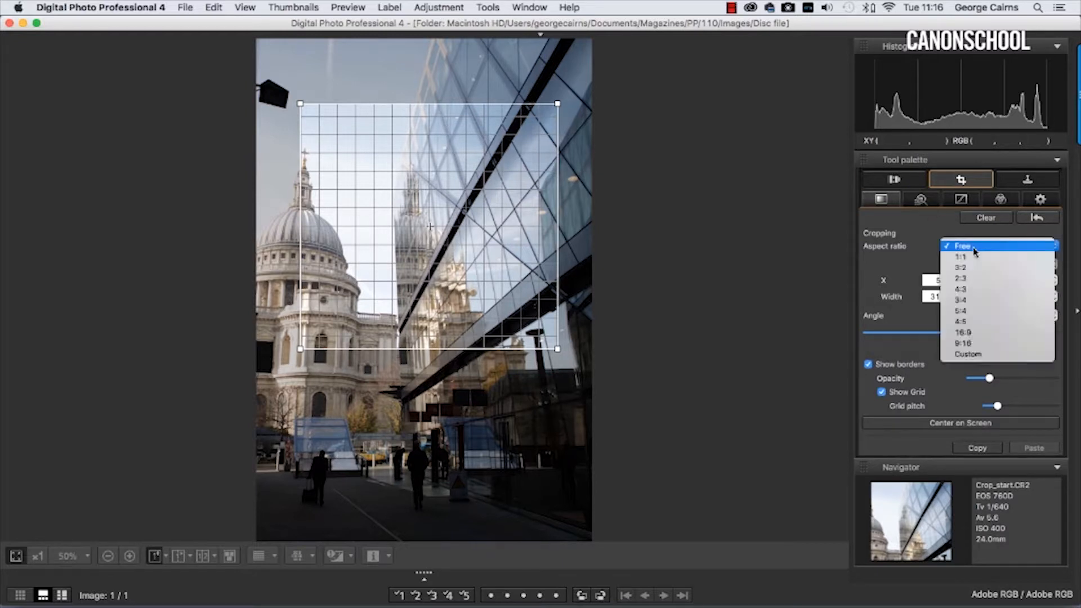
pyautogui.click(975, 302)
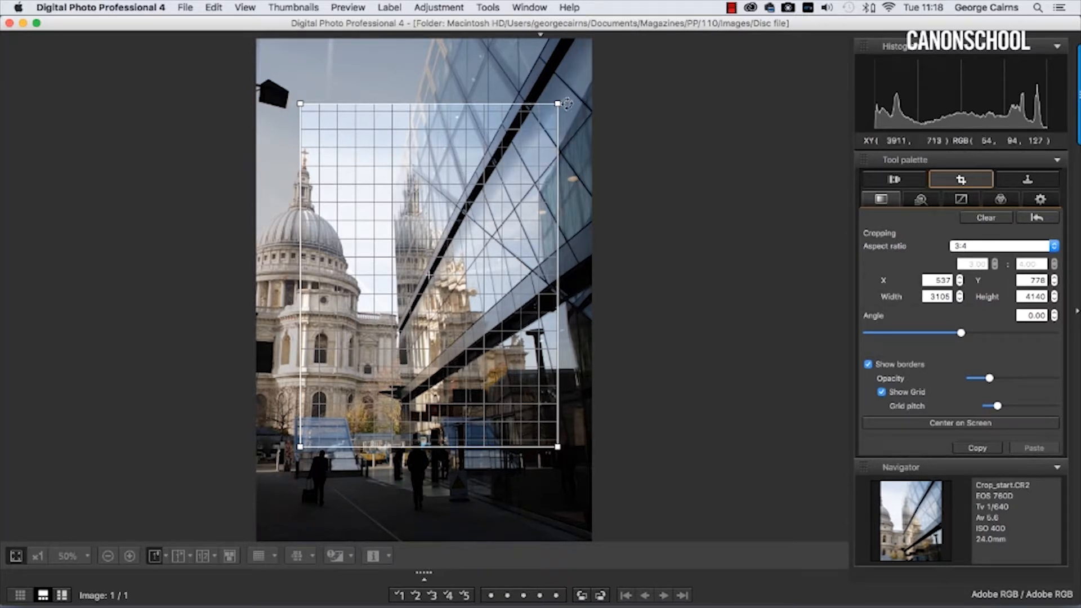
pyautogui.moveTo(556, 102); pyautogui.dragTo(526, 137)
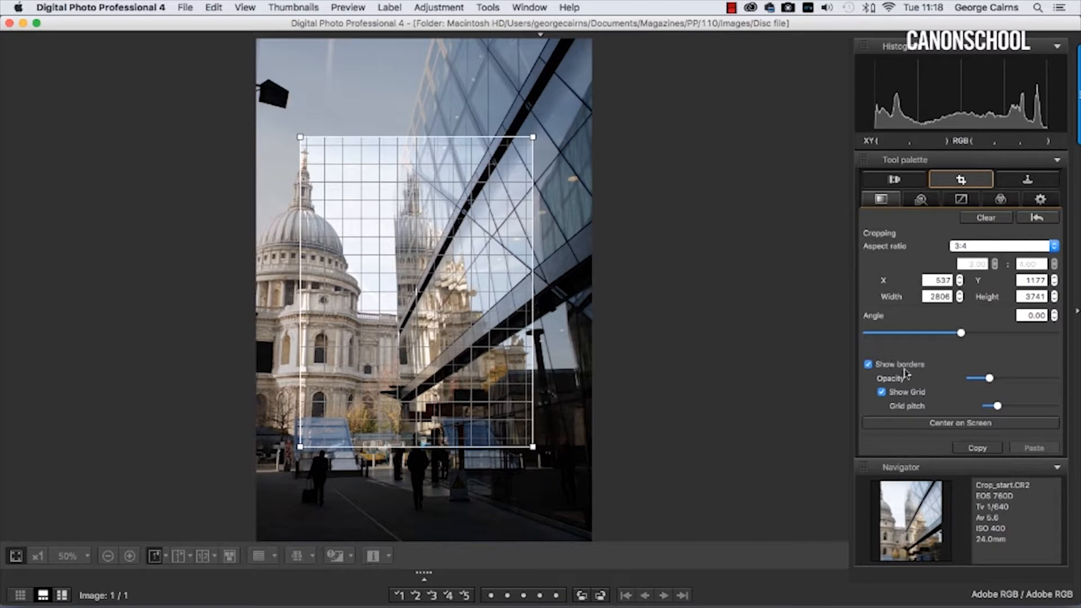
# Increase the opacity of the area outside the crop and widen the crop grid's pitch.
pyautogui.moveTo(991, 381); pyautogui.dragTo(1015, 382)
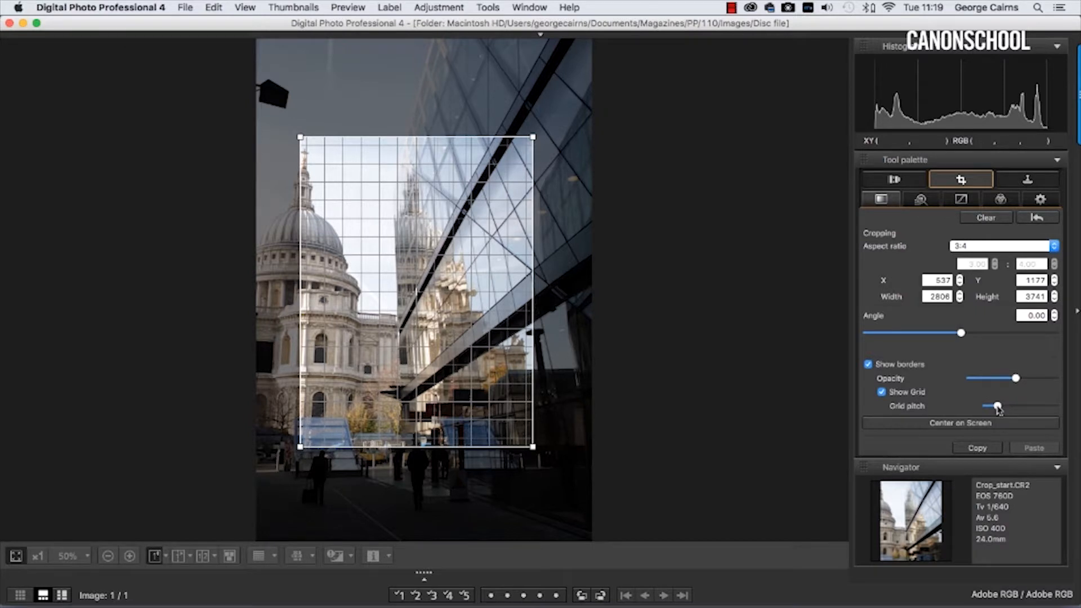
pyautogui.moveTo(997, 407); pyautogui.dragTo(1015, 409)
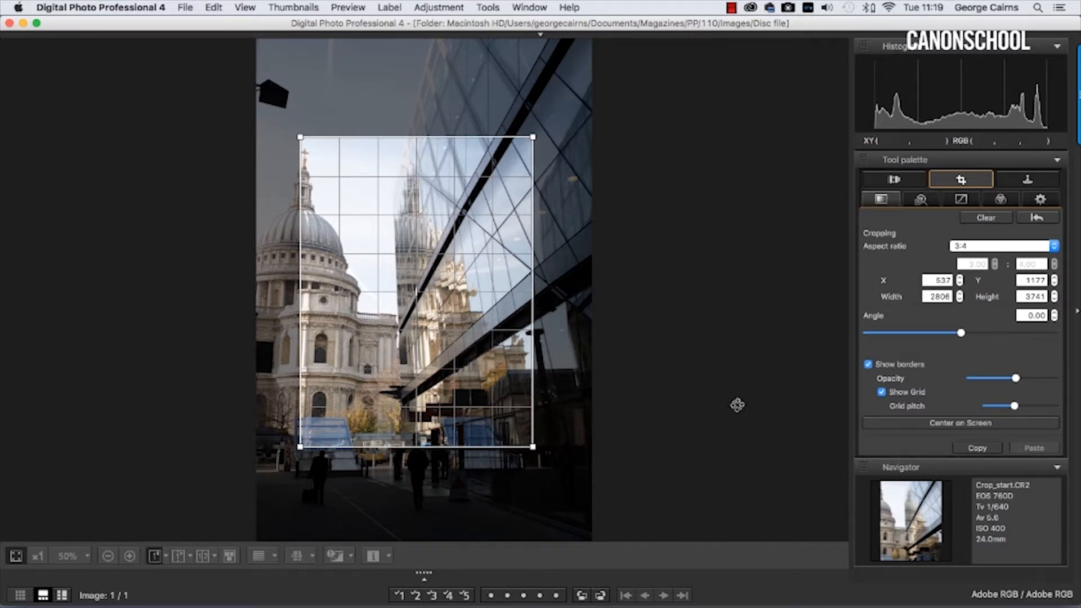
# Move the crop over the dome at the photo's left edge, tighten it slightly, and straighten the photo to an angle of -3.00.
pyautogui.moveTo(437, 302); pyautogui.dragTo(394, 279)
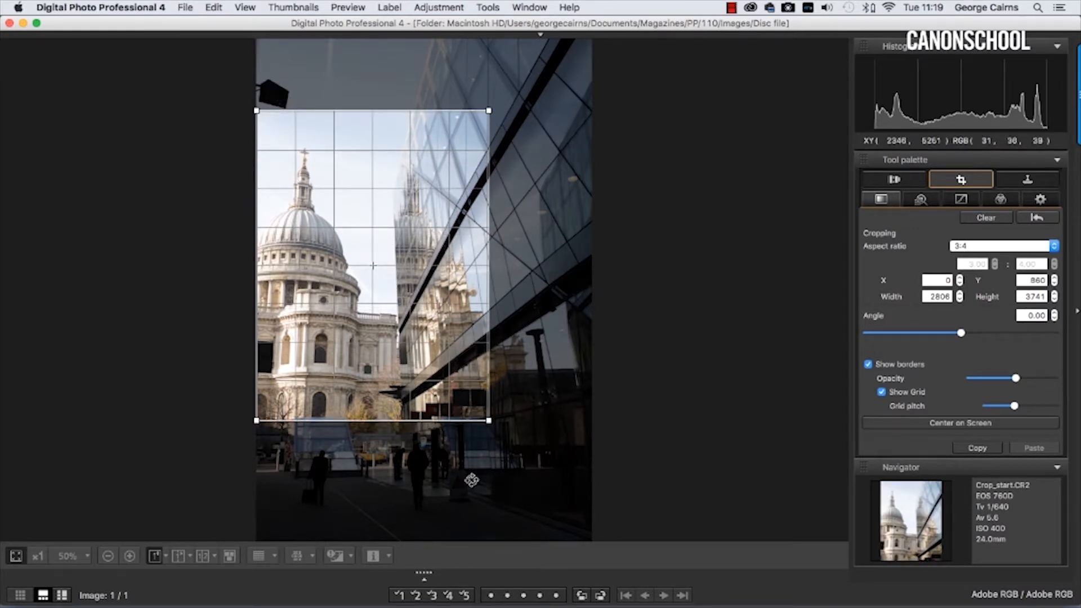
pyautogui.moveTo(488, 420); pyautogui.dragTo(481, 415)
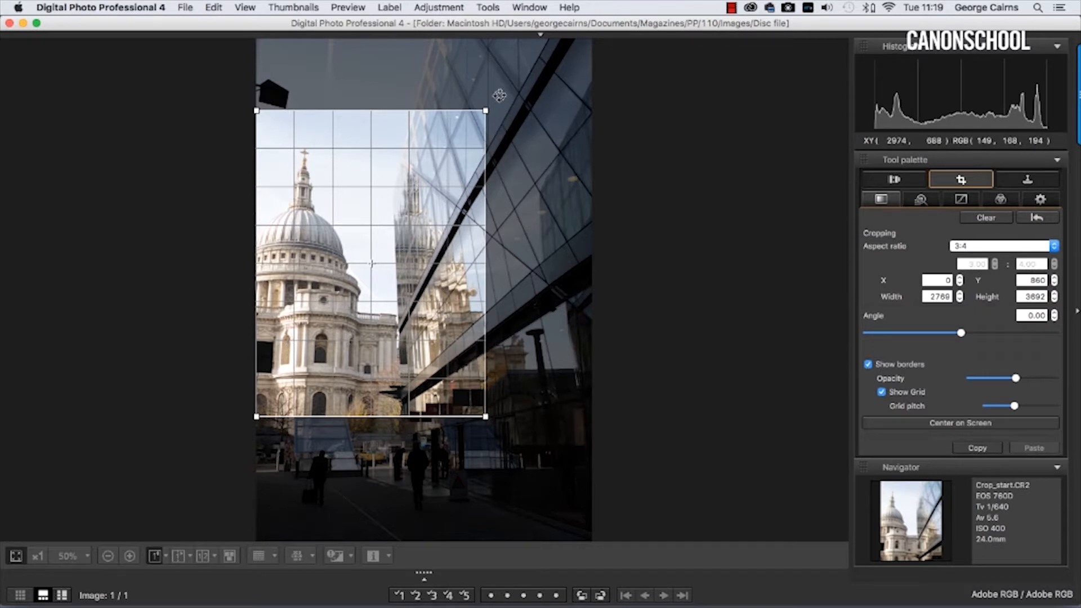
pyautogui.moveTo(501, 101); pyautogui.dragTo(493, 92)
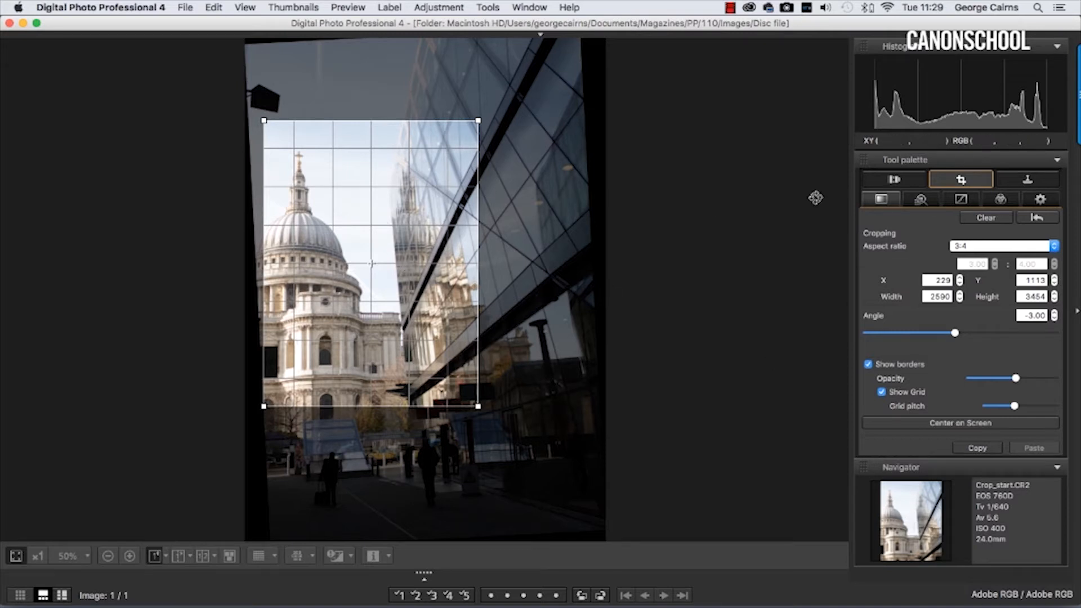
pyautogui.click(881, 200)
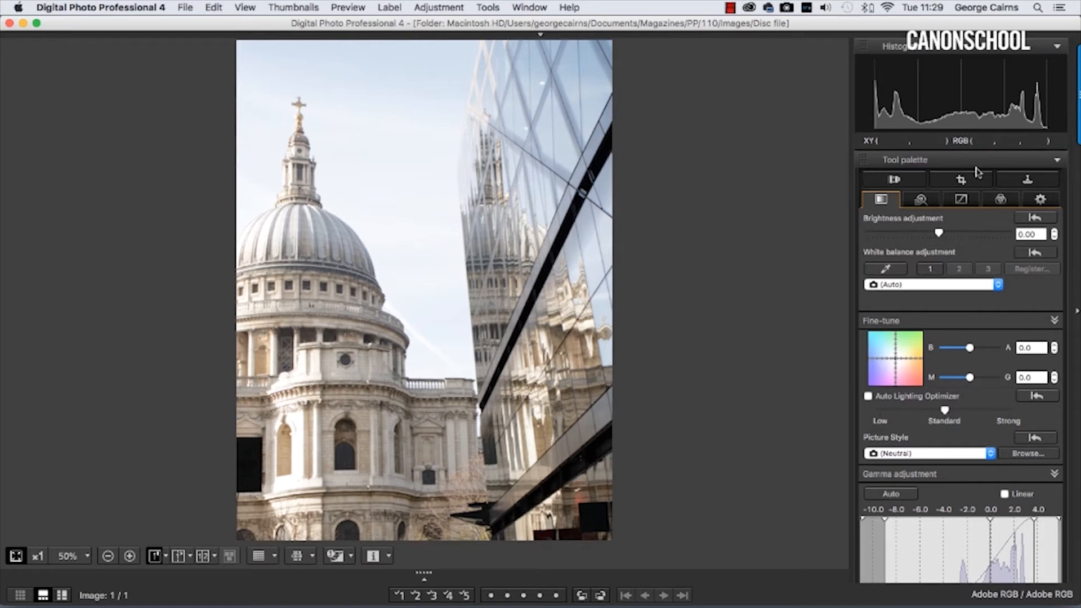
# Reopen the crop, enlarge it to about 2756 by 3675 from its right-hand corners, and preview the cropped photo.
pyautogui.click(962, 179)
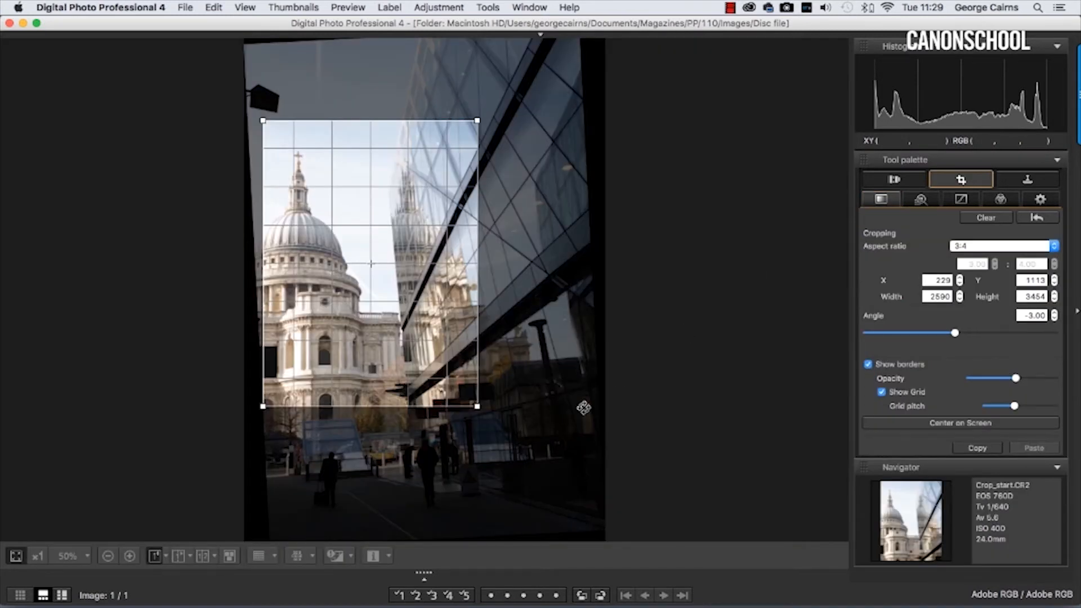
pyautogui.moveTo(477, 407); pyautogui.dragTo(480, 408)
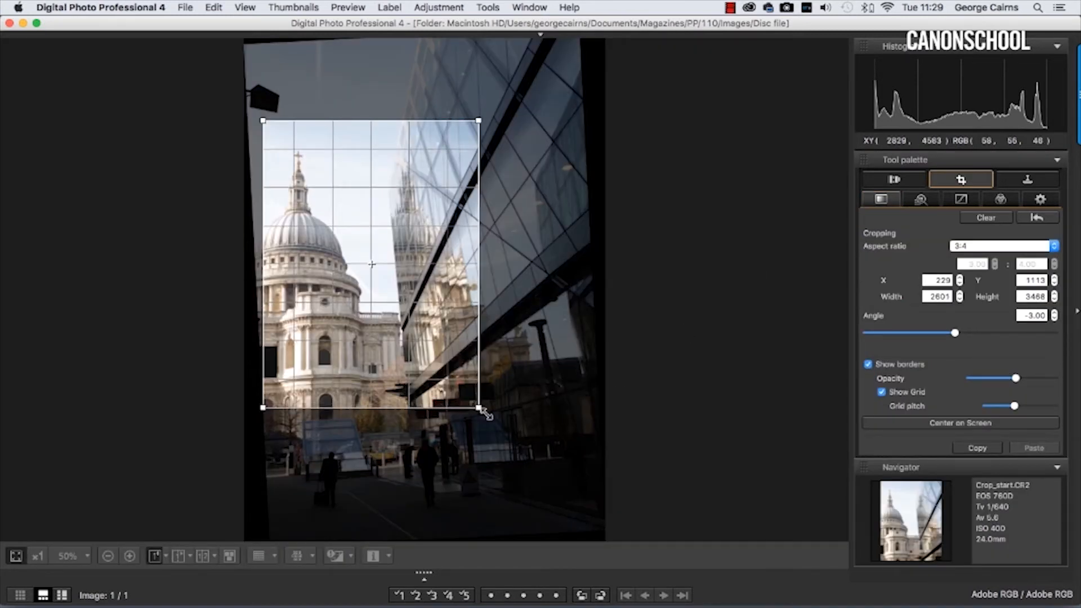
pyautogui.moveTo(480, 122); pyautogui.dragTo(491, 111)
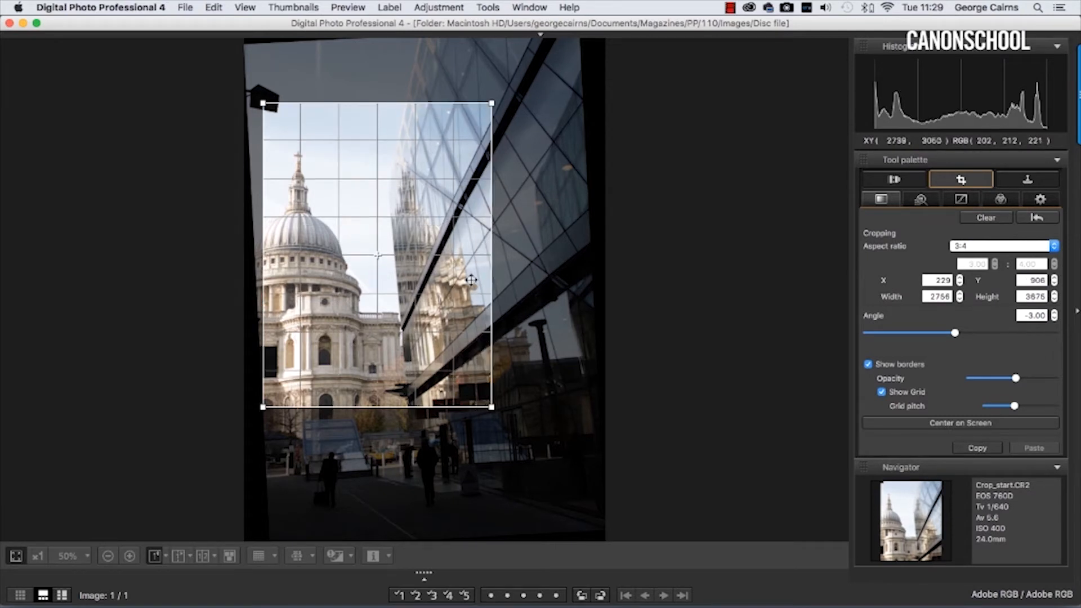
pyautogui.click(880, 200)
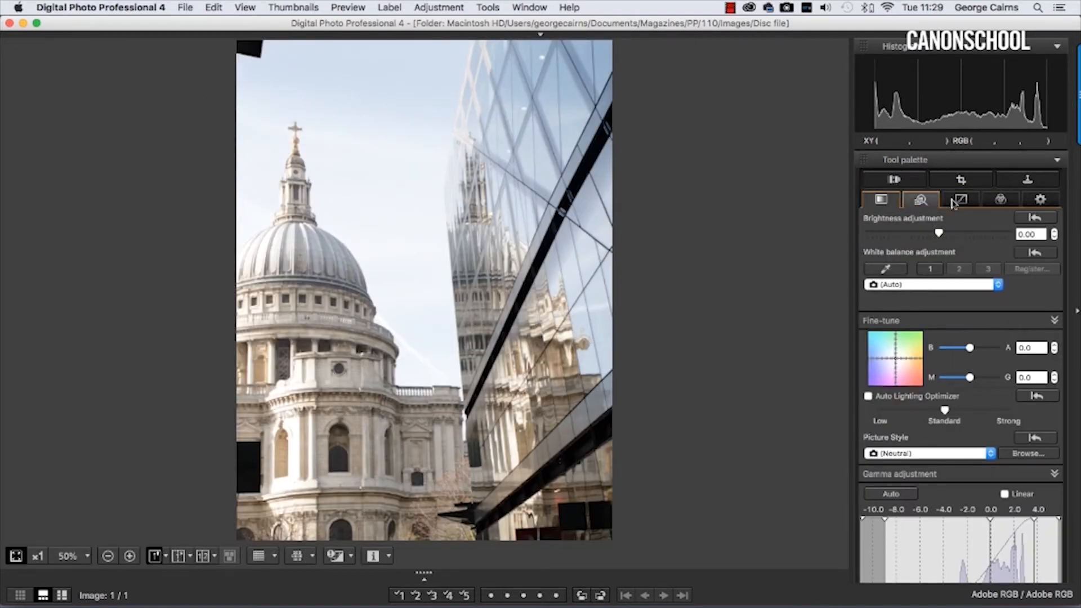
# Shift the crop down to about Y 1037 to exclude the dark object in the sky, and preview the result.
pyautogui.click(960, 179)
pyautogui.moveTo(414, 180); pyautogui.dragTo(410, 192)
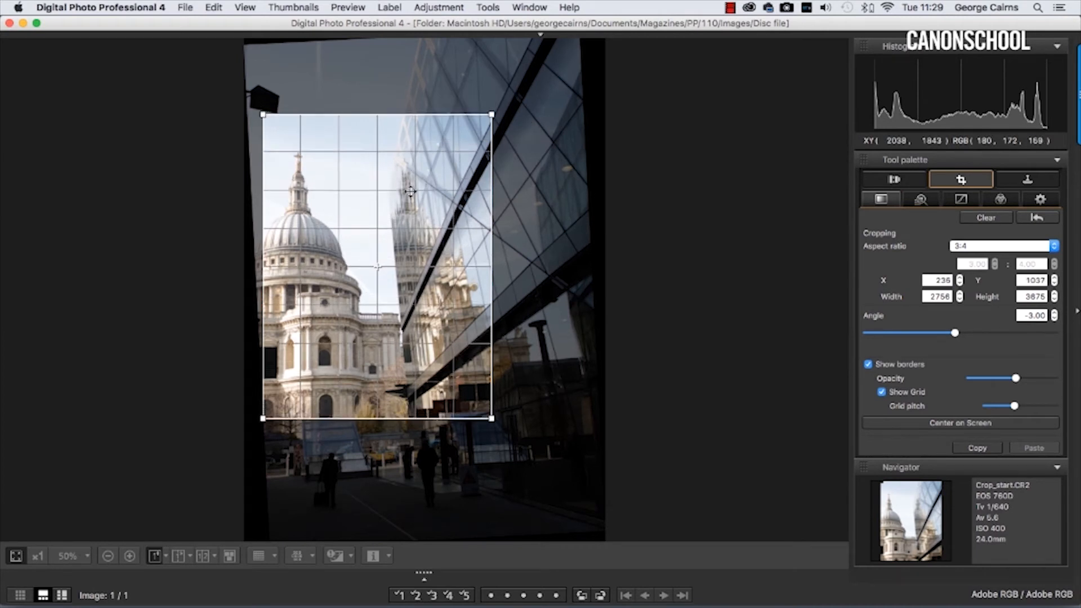
pyautogui.click(882, 199)
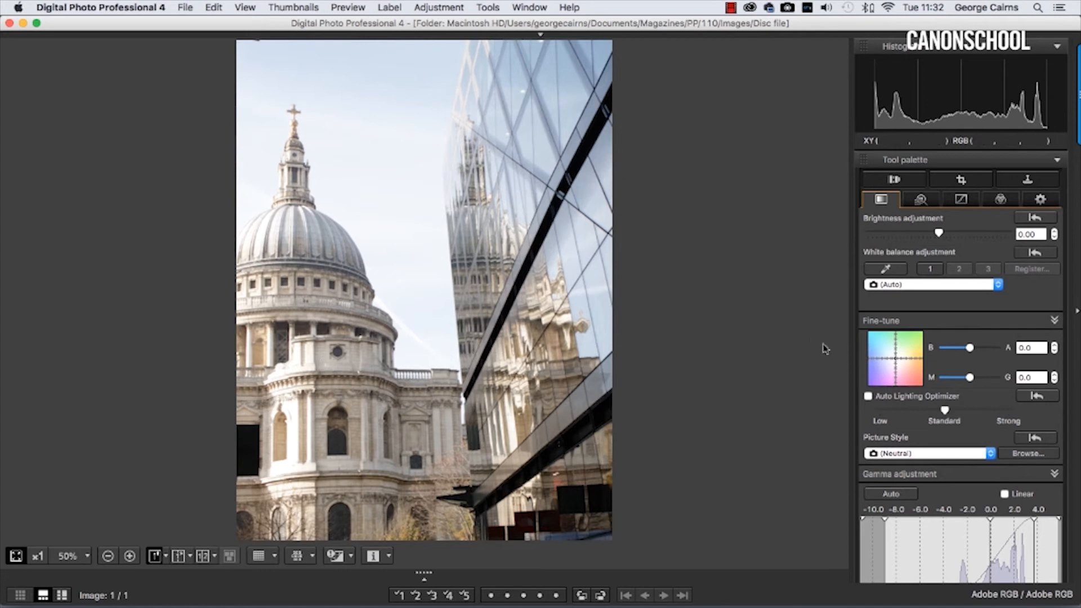
# Turn on the highlight warning and recover the clipped highlights with a gamma highlight point of 1.07 and Highlight at -4.0.
pyautogui.scroll(-3, 913, 386)
pyautogui.scroll(-8, 913, 386)
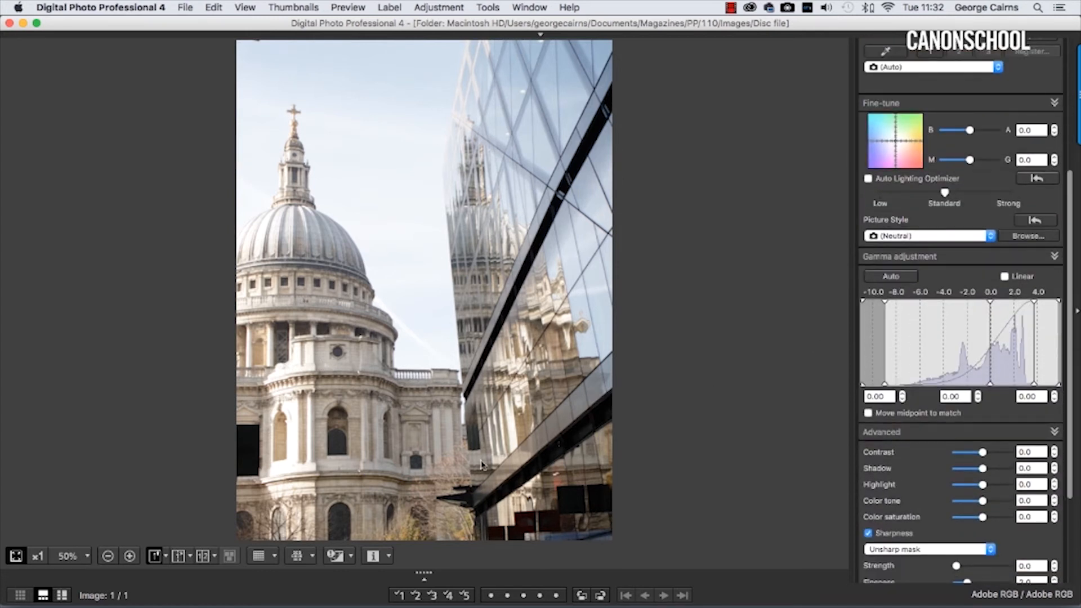
pyautogui.click(335, 556)
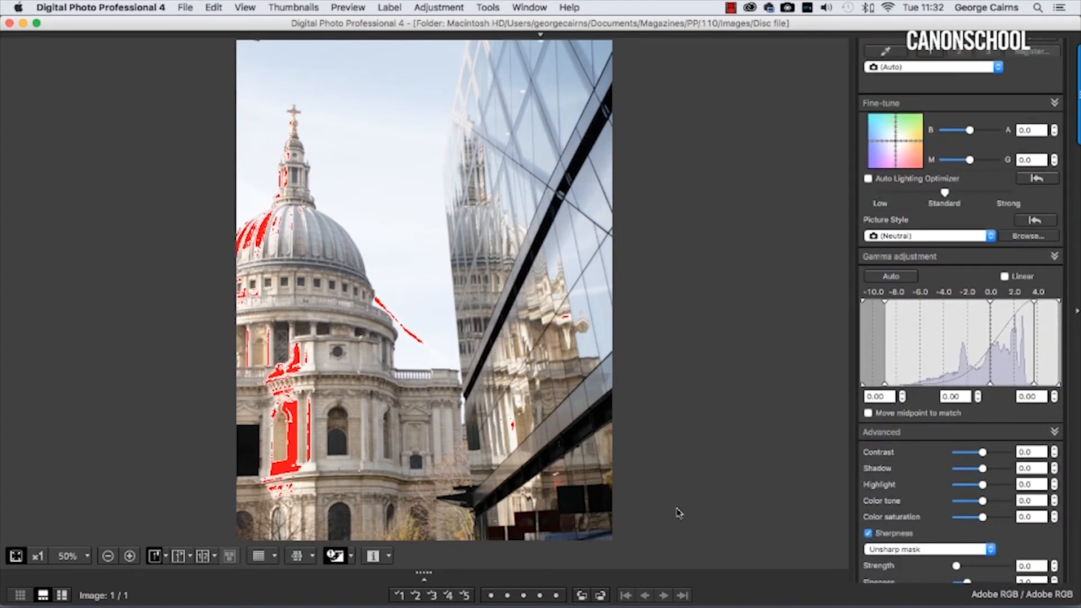
pyautogui.moveTo(1031, 365); pyautogui.dragTo(1045, 365)
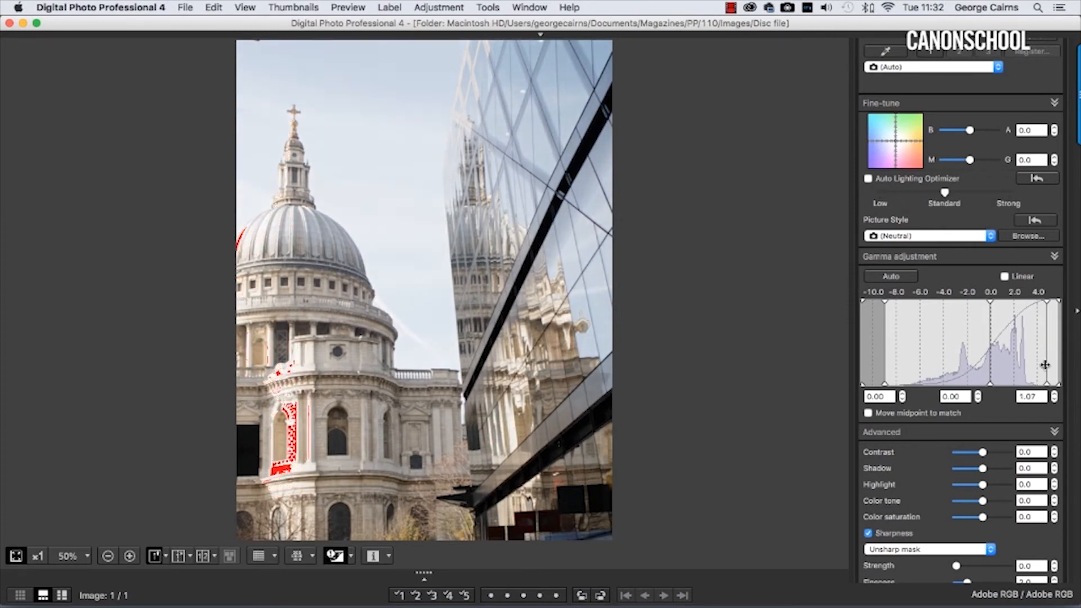
pyautogui.moveTo(982, 486); pyautogui.dragTo(960, 487)
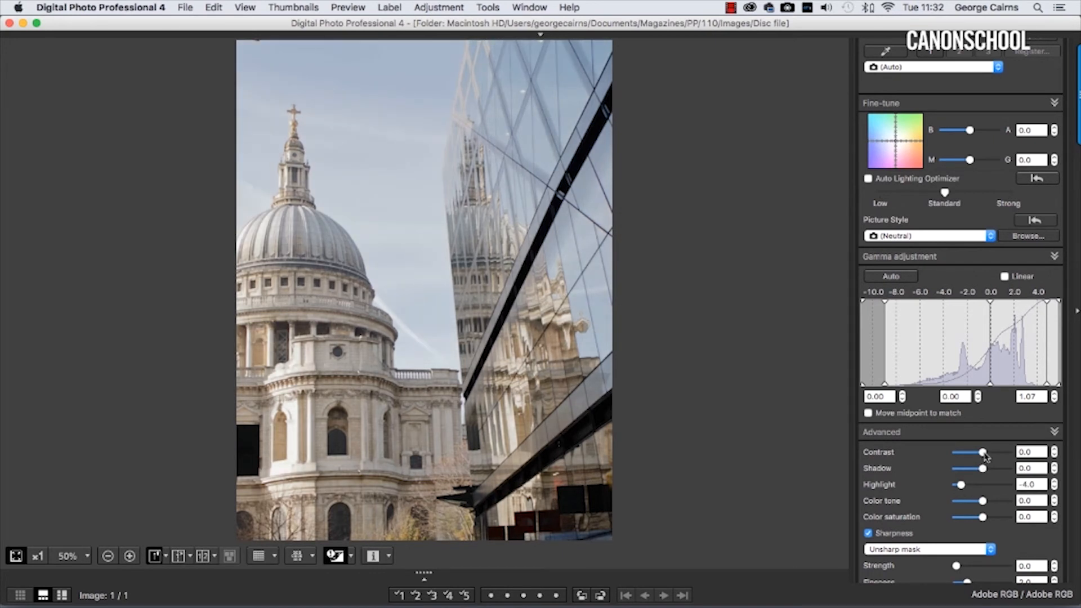
# Set the photo's Contrast to 2.0 and increase its Color saturation.
pyautogui.moveTo(986, 454); pyautogui.dragTo(996, 454)
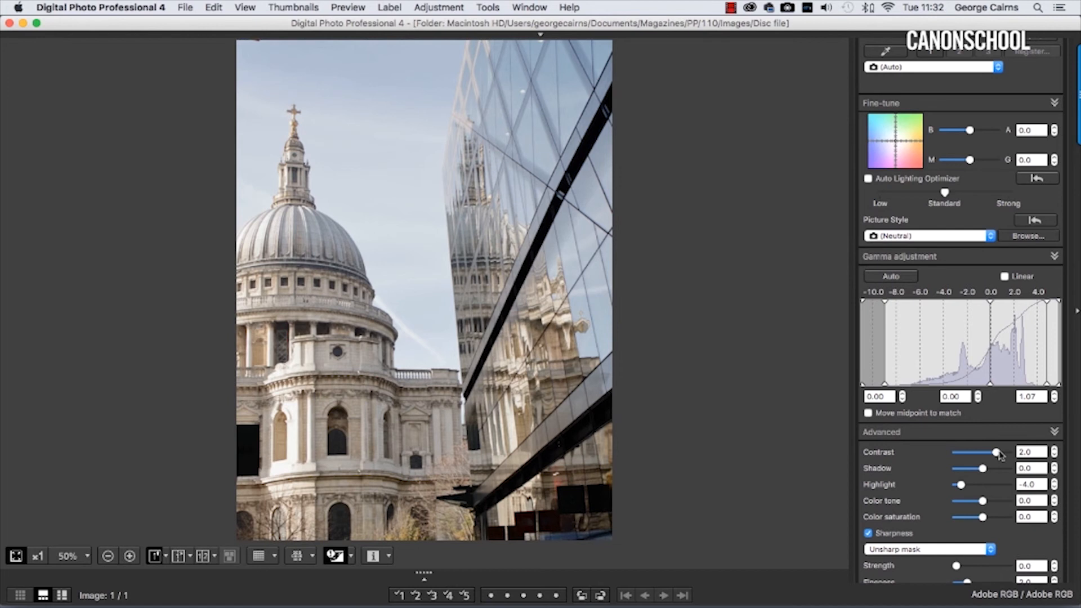
pyautogui.moveTo(1002, 518); pyautogui.dragTo(1012, 519)
# Strengthen the sky's colour by setting Blue saturation to 9.0 and Aqua saturation to 8.0.
pyautogui.scroll(5, 1002, 394)
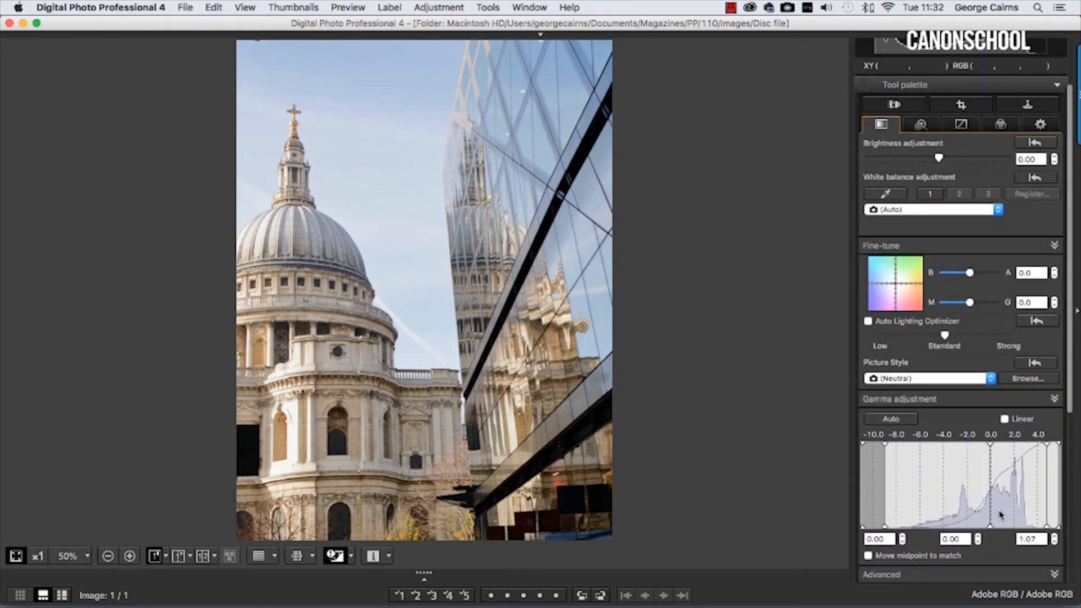
pyautogui.click(1000, 124)
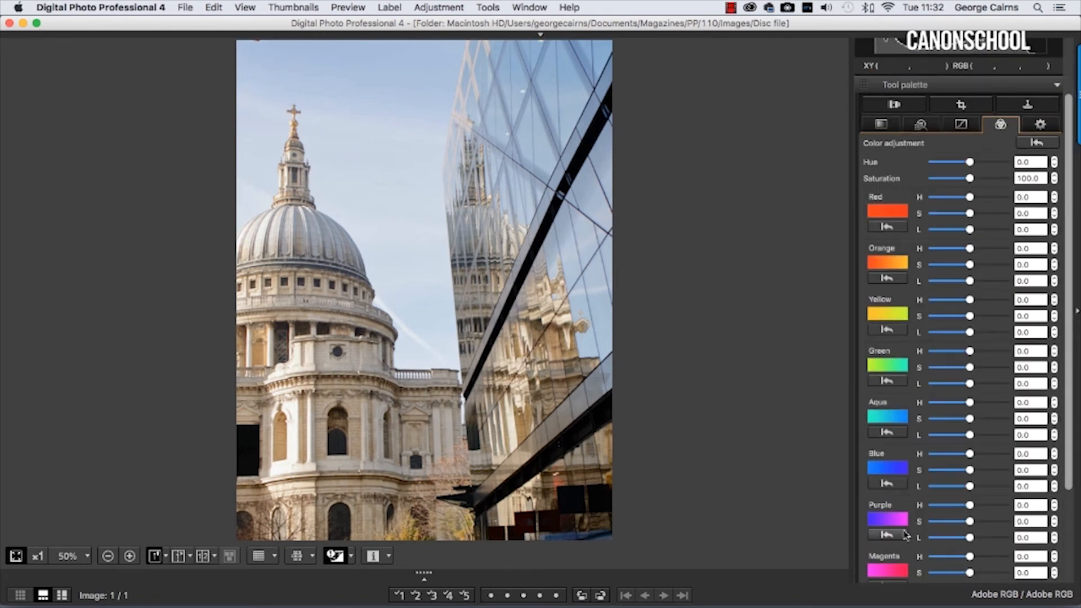
pyautogui.moveTo(969, 471); pyautogui.dragTo(1004, 472)
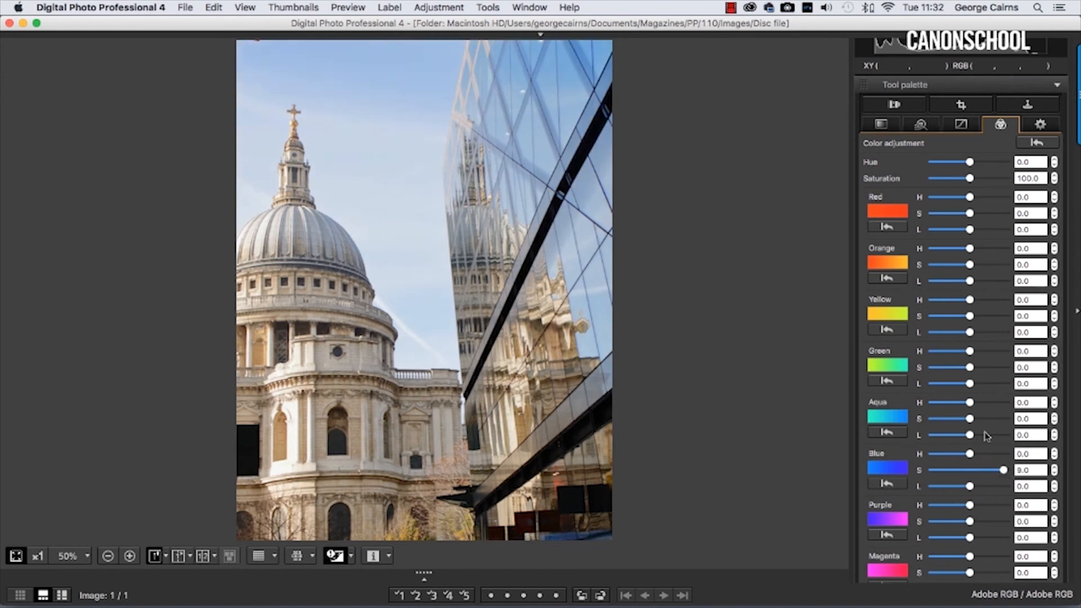
pyautogui.moveTo(970, 418); pyautogui.dragTo(1001, 423)
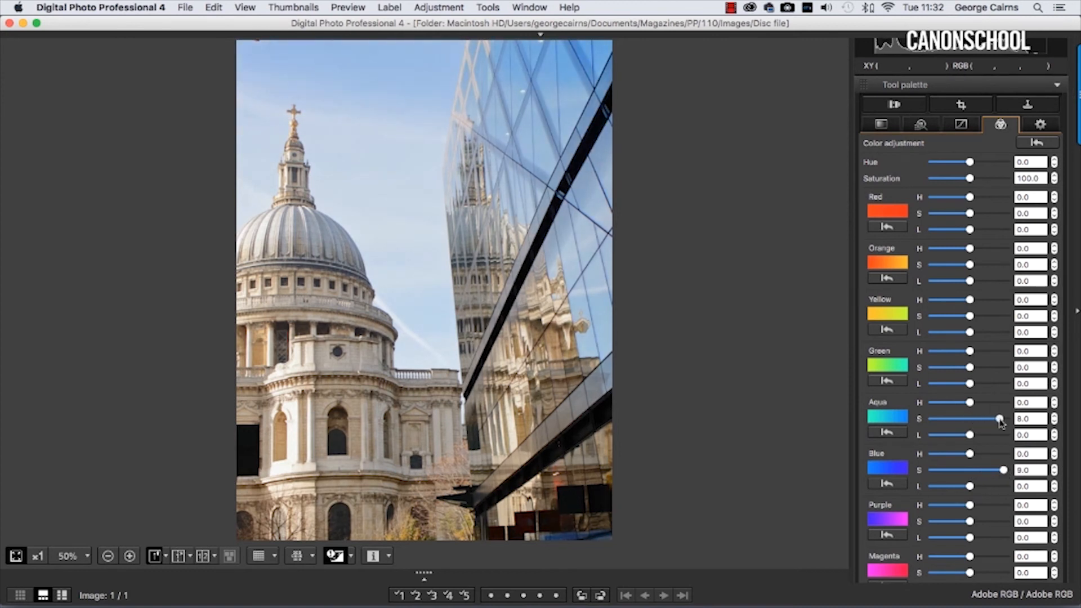